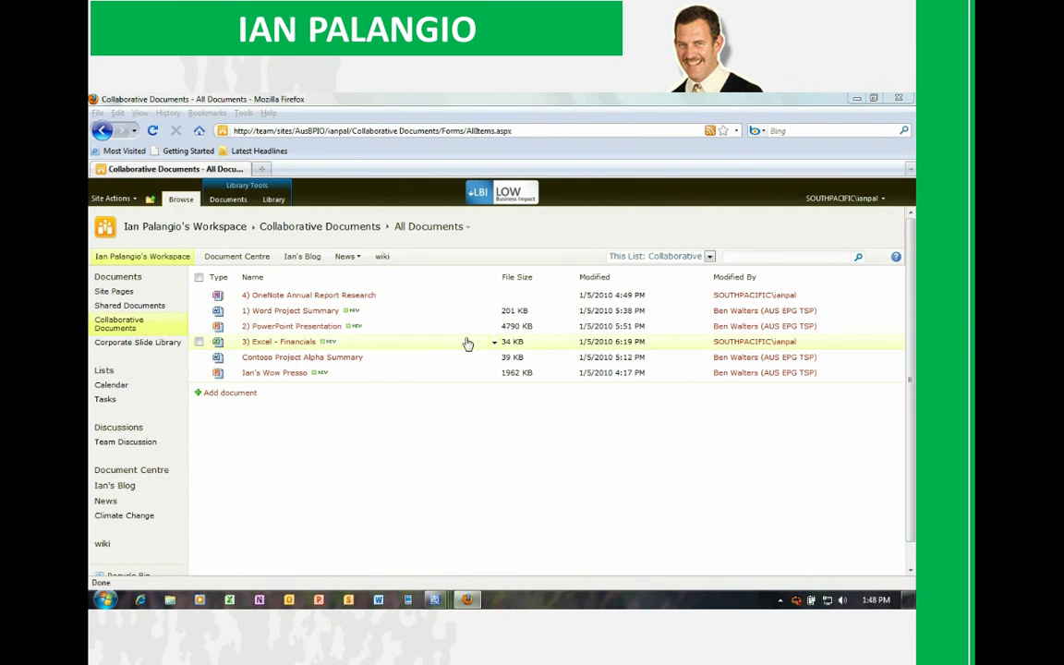
Step: Open '3) Excel - Financials' from Collaborative Documents for editing in the browser
click(495, 343)
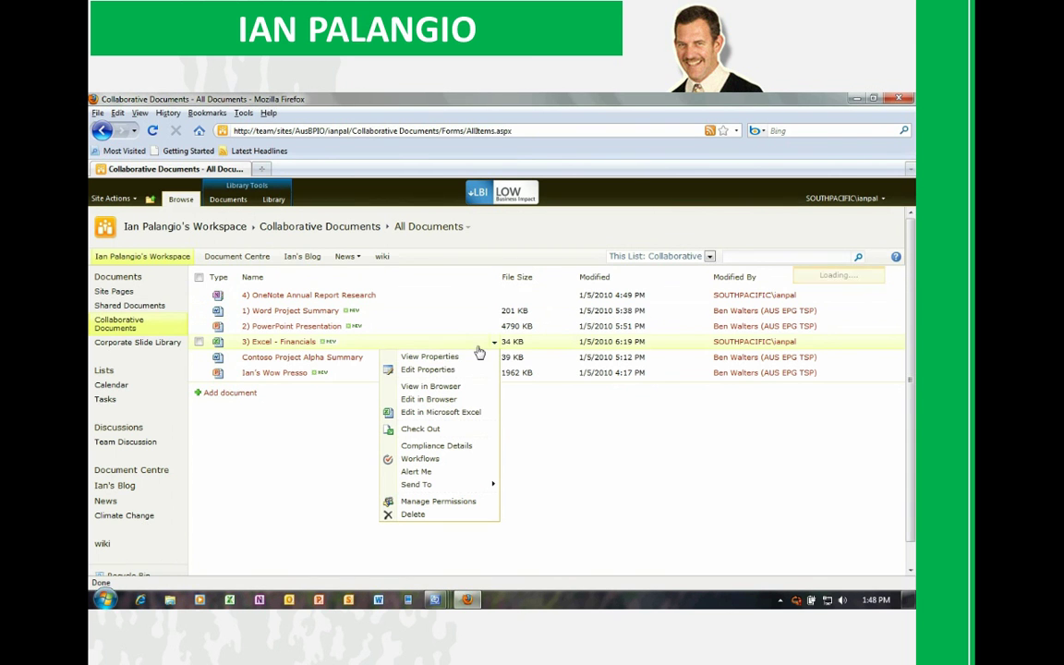
click(430, 399)
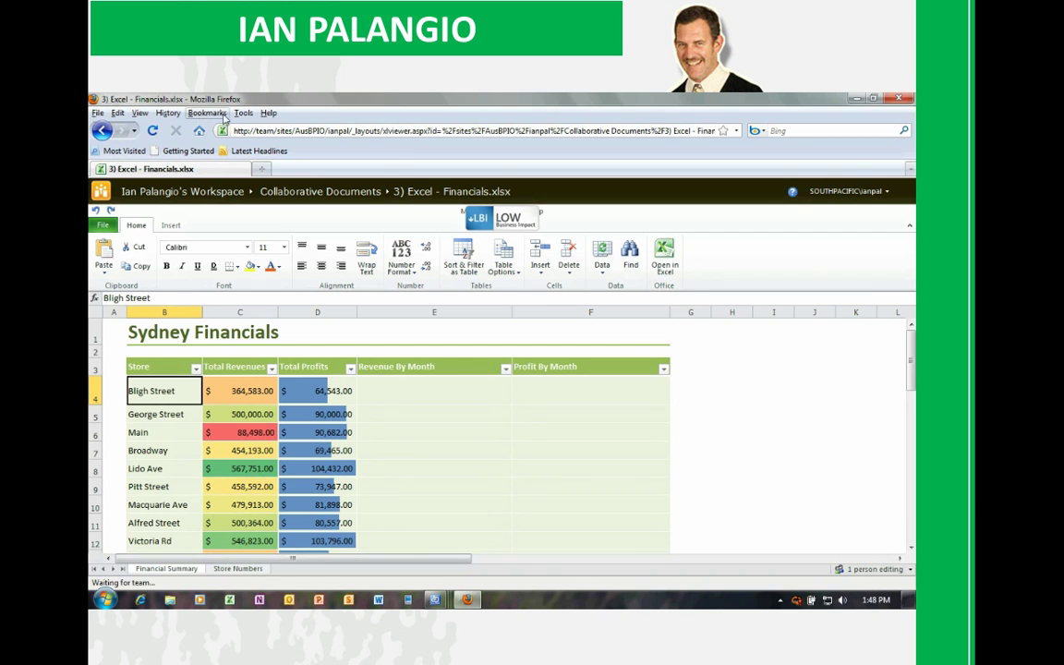
Step: Dismiss the Firefox Help menu and select the empty column G beside the store table
click(268, 113)
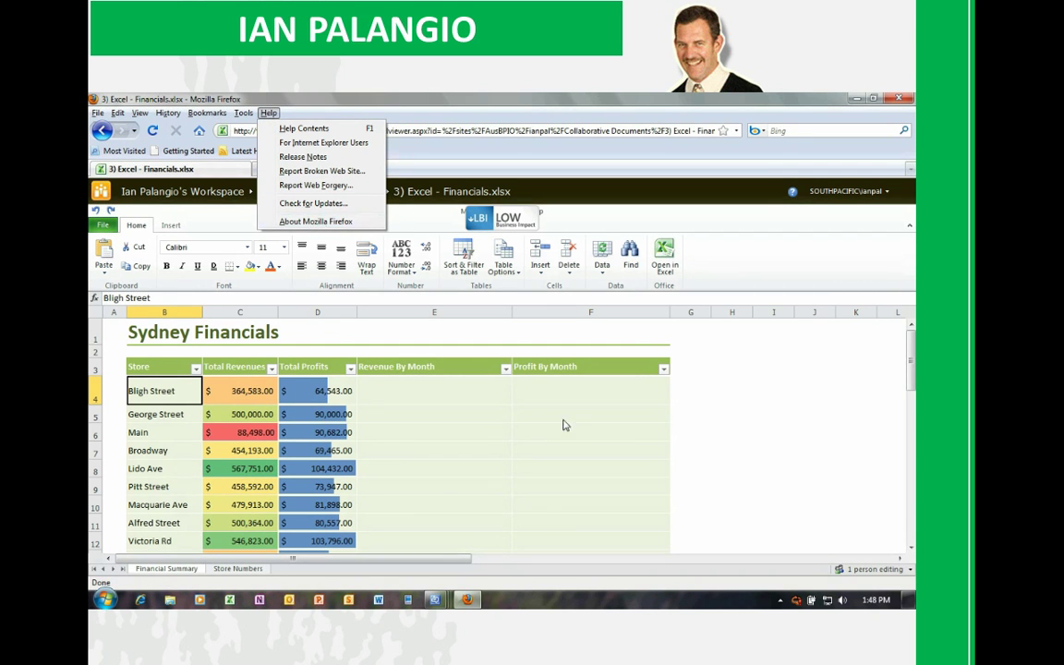
click(820, 320)
scroll(911, 353, down, 1)
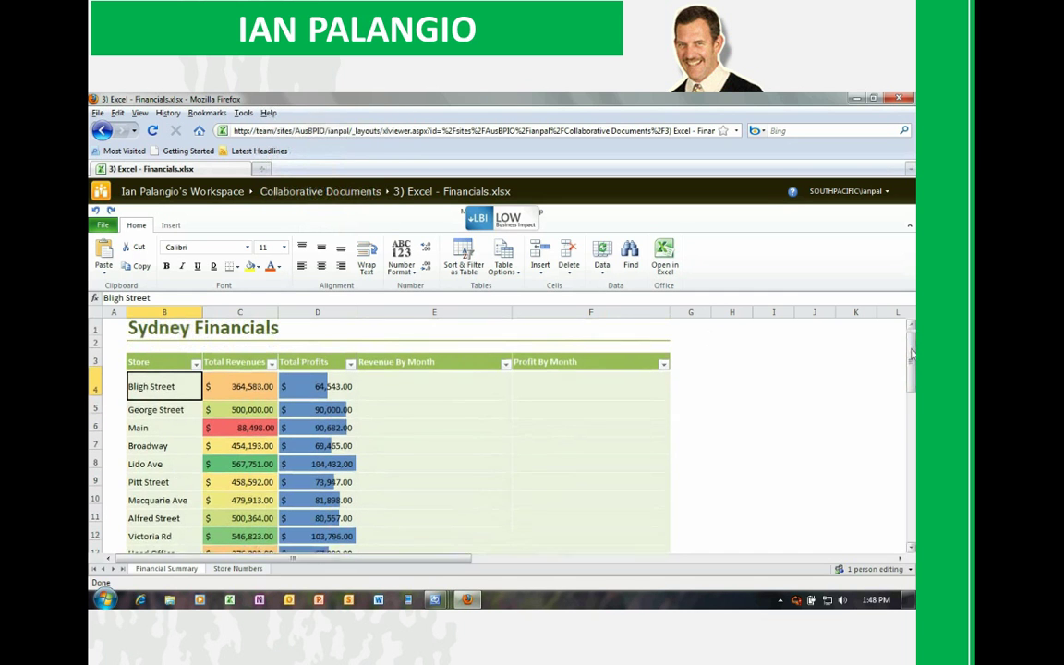
scroll(911, 354, up, 1)
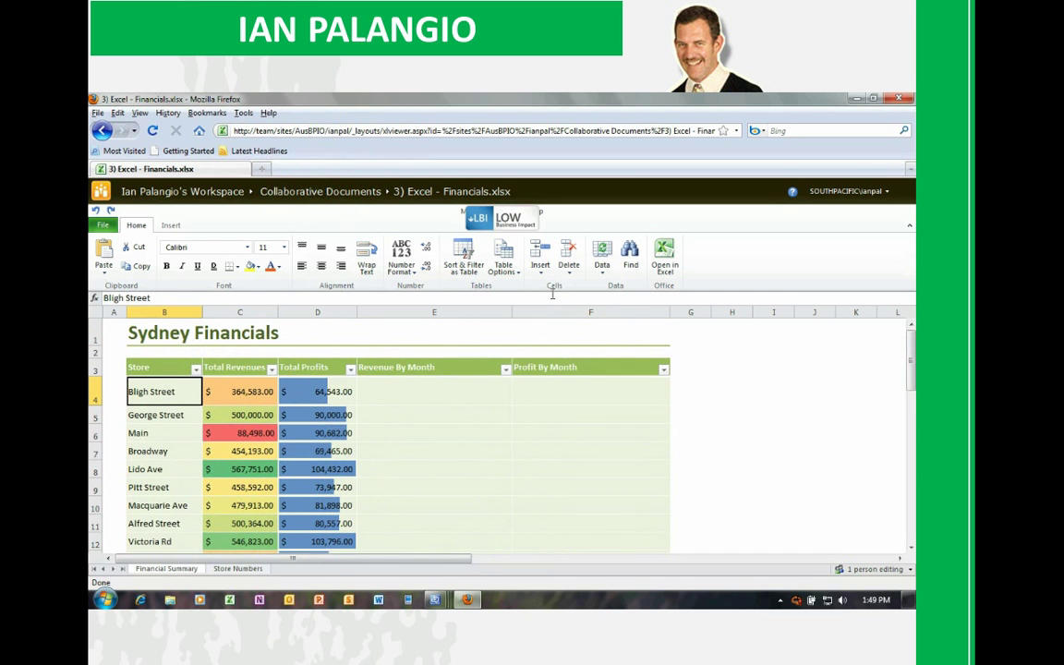
scroll(912, 369, down, 2)
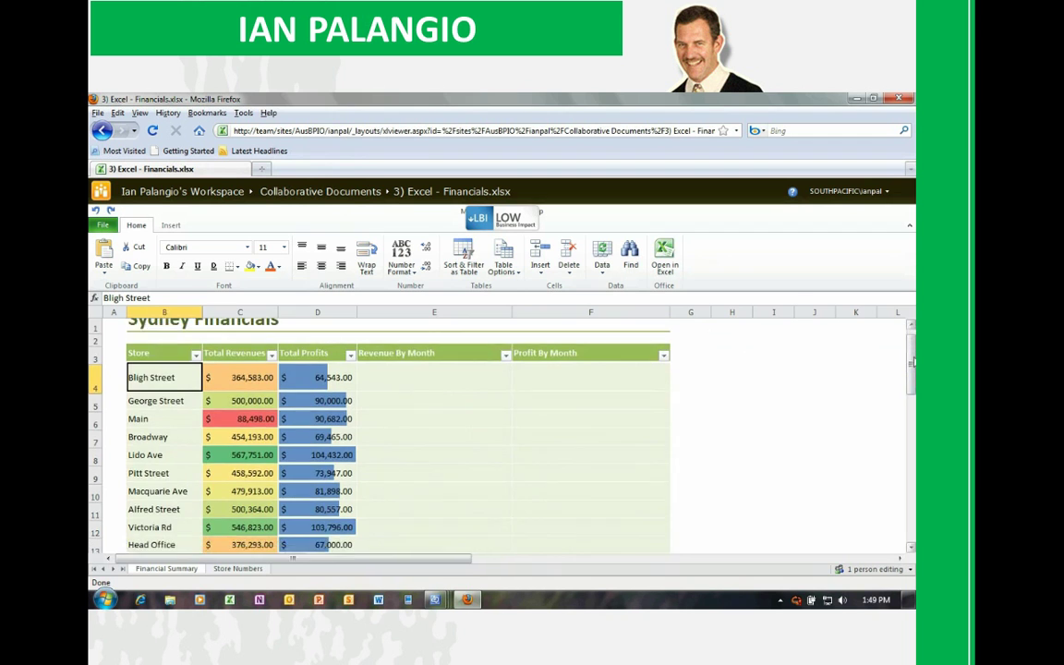
scroll(912, 370, up, 2)
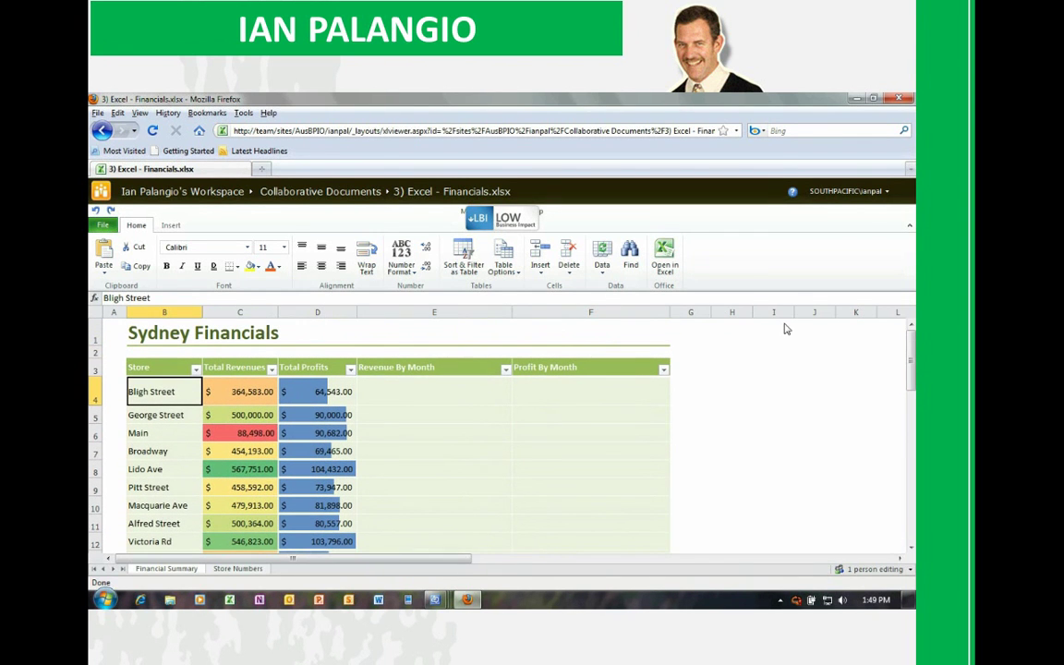
click(692, 313)
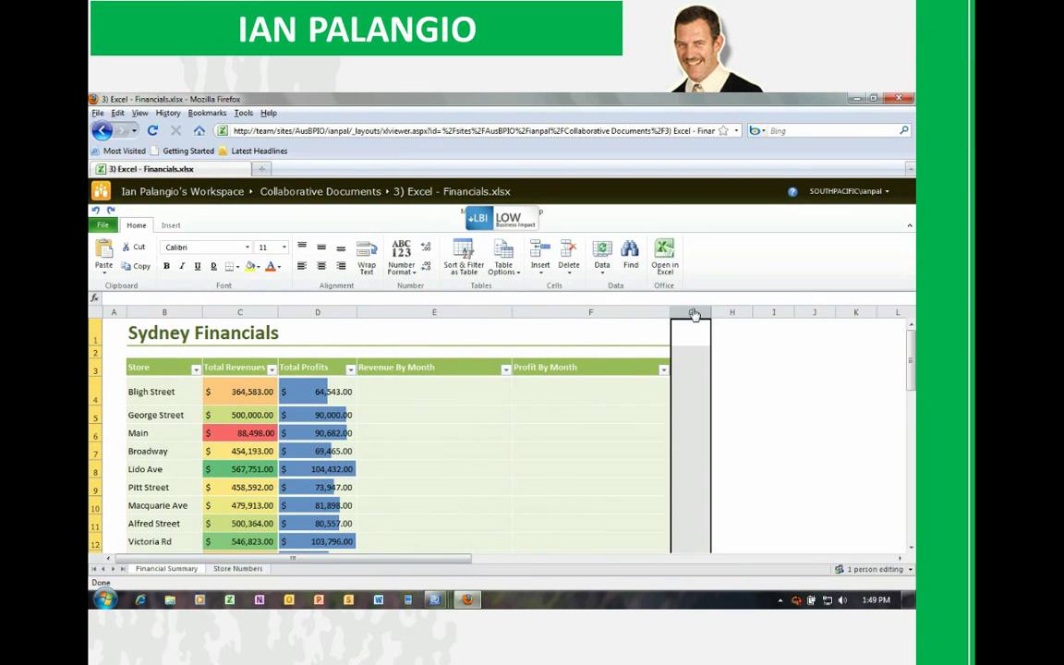
Step: Insert a new column at G and enter the heading 'Notes' in G3
click(540, 268)
click(565, 300)
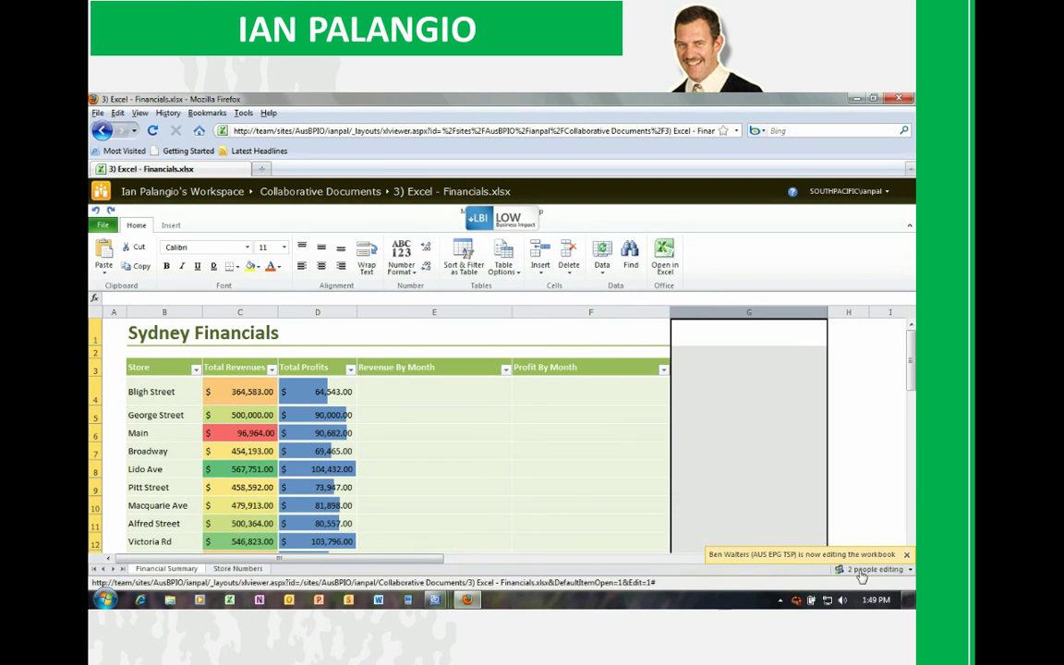
click(763, 557)
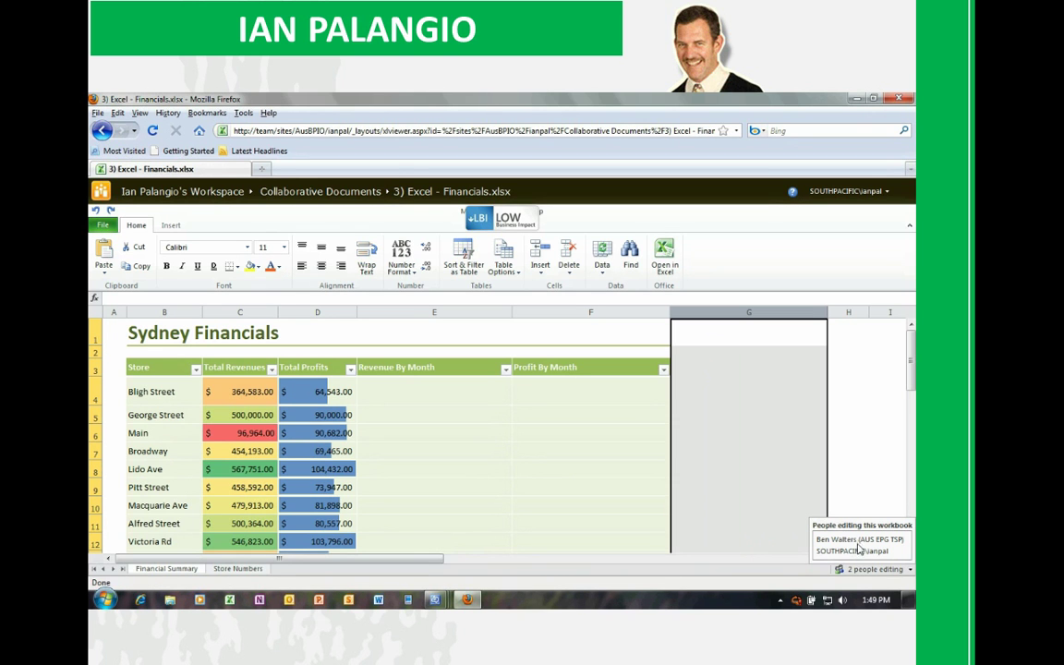
click(686, 370)
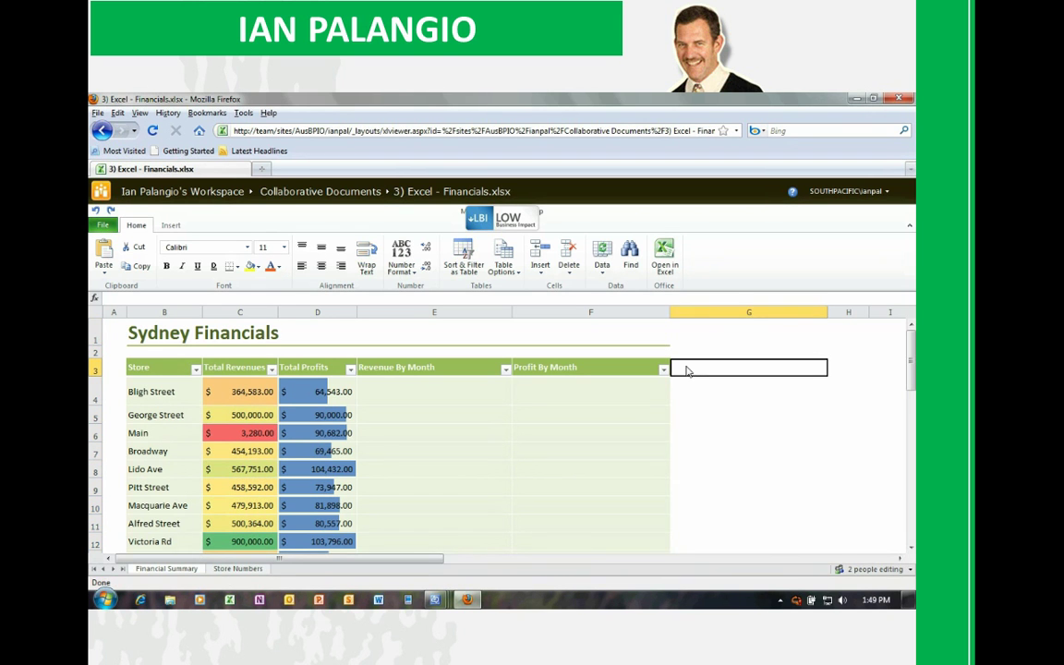
text(Notes)
key(Return)
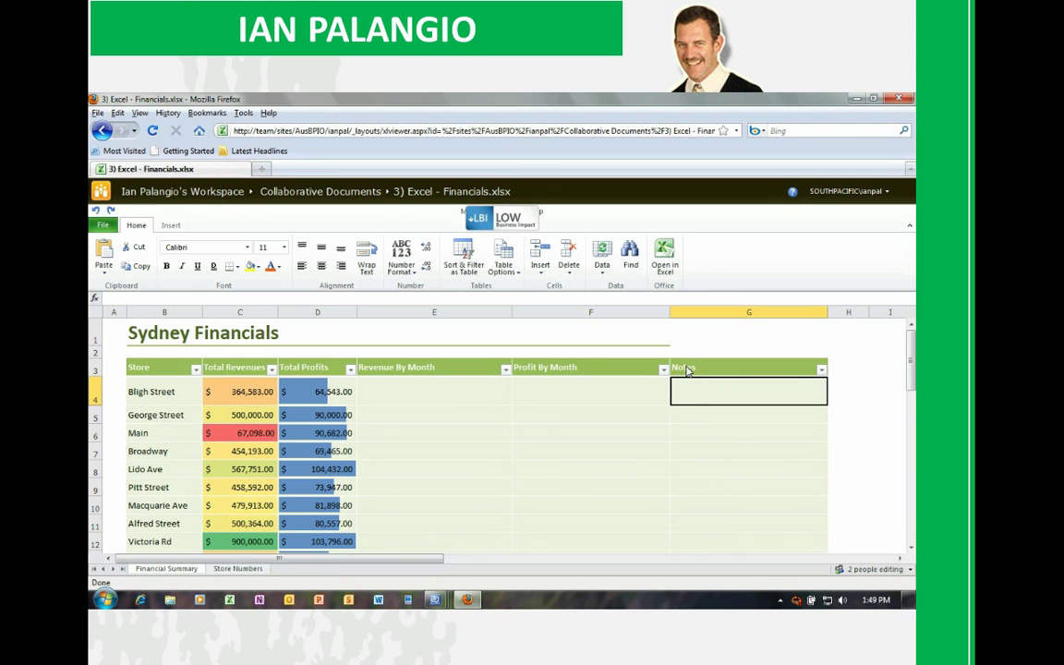
Step: Note 'Is this Sydney?' in G4 for Bligh Street and 'Great number!' in G5 for George Street
text(Sl)
key(BackSpace)
key(BackSpace)
text(IS)
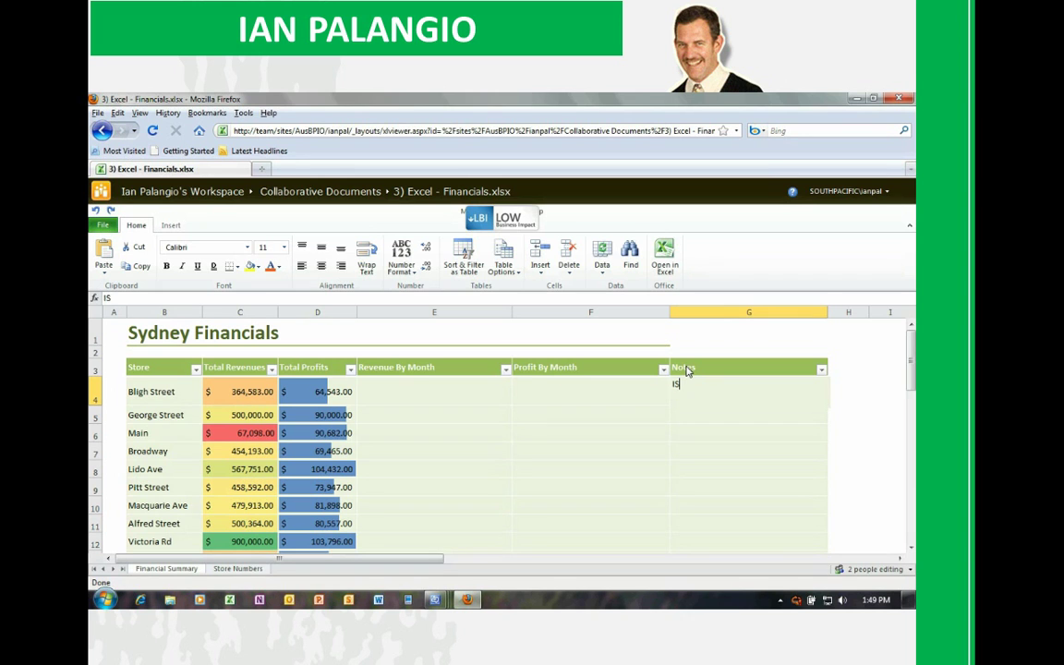
text( this Sydney?)
click(679, 394)
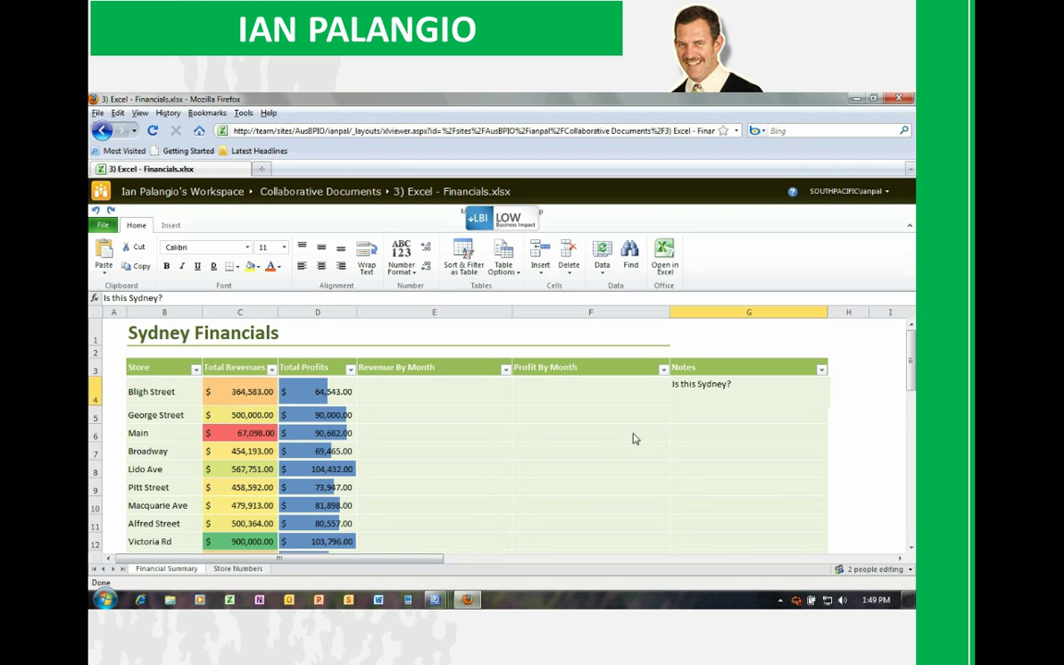
click(687, 419)
text(Great number)
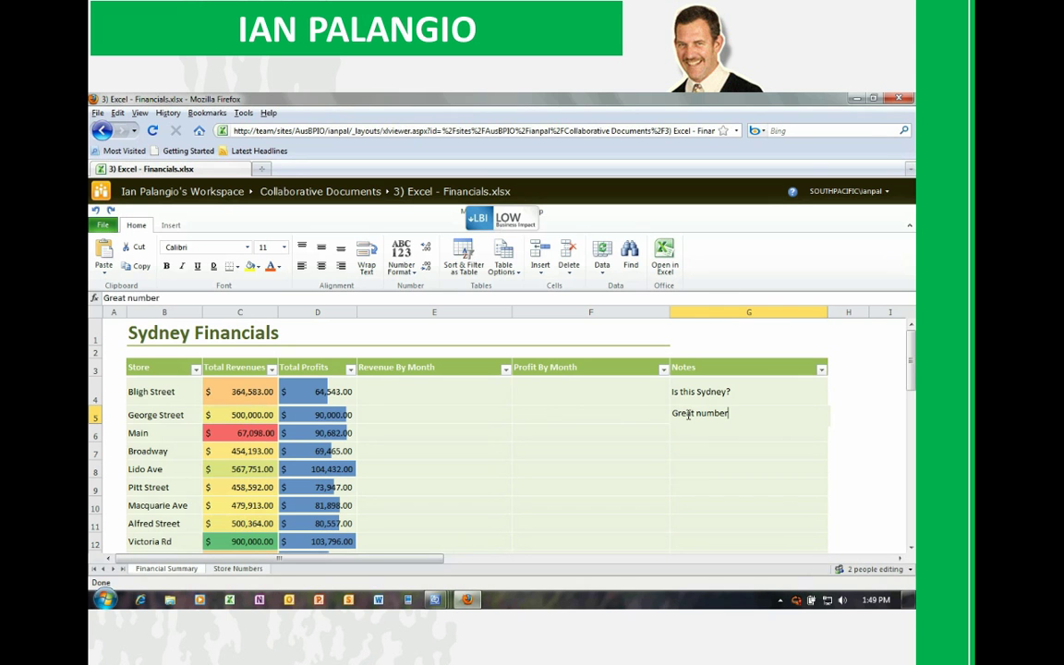
text(!)
drag(909, 351, 911, 420)
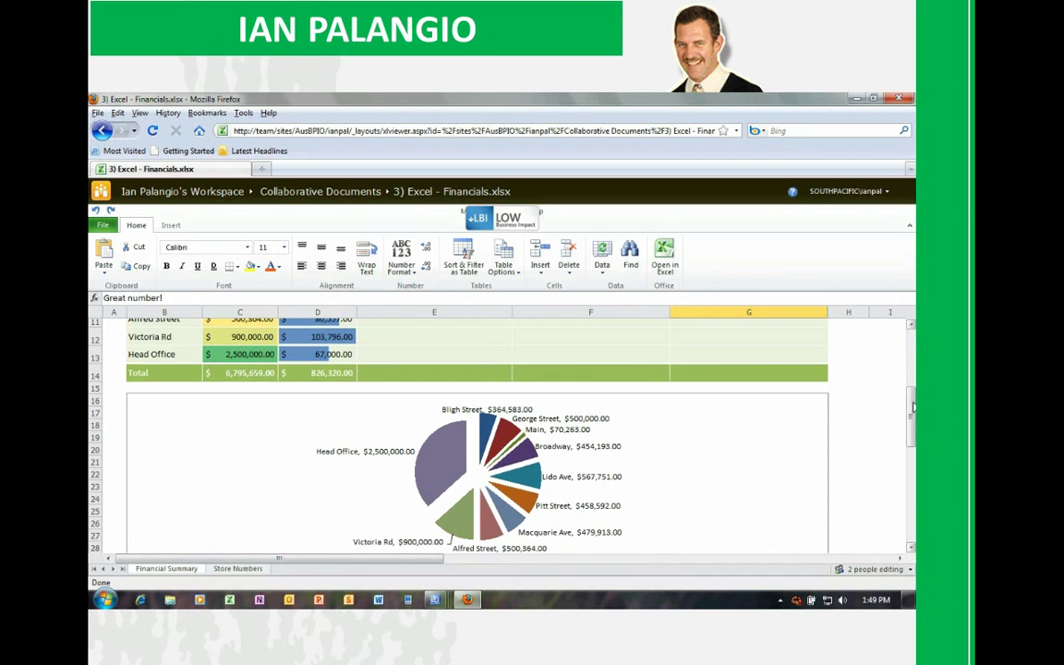
Step: Overwrite Head Office's revenue in C13 with 500000
click(227, 345)
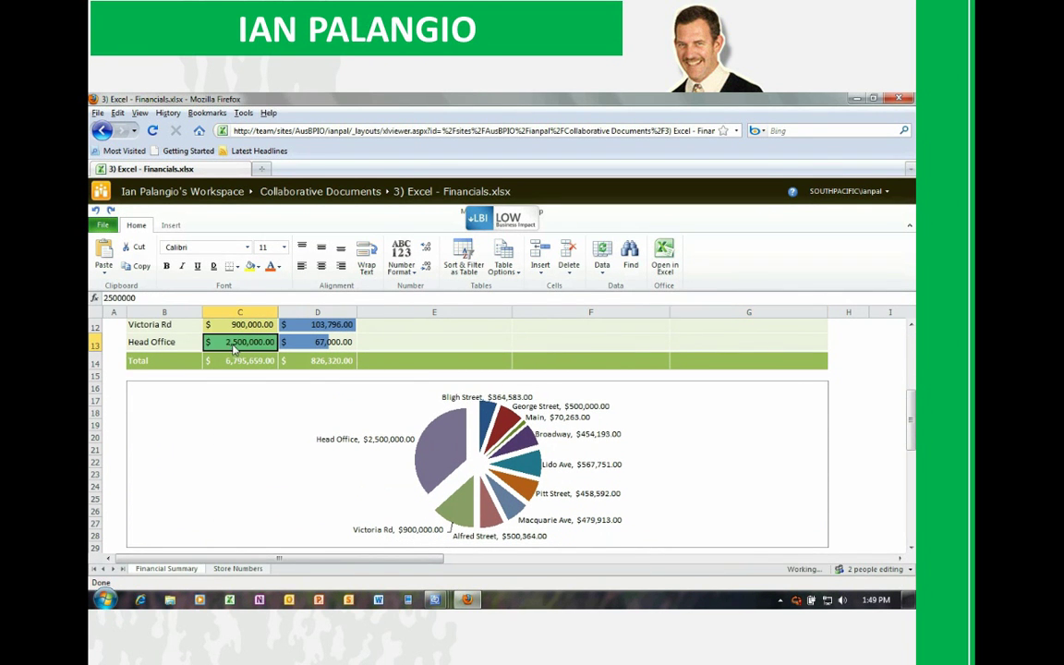
double_click(228, 344)
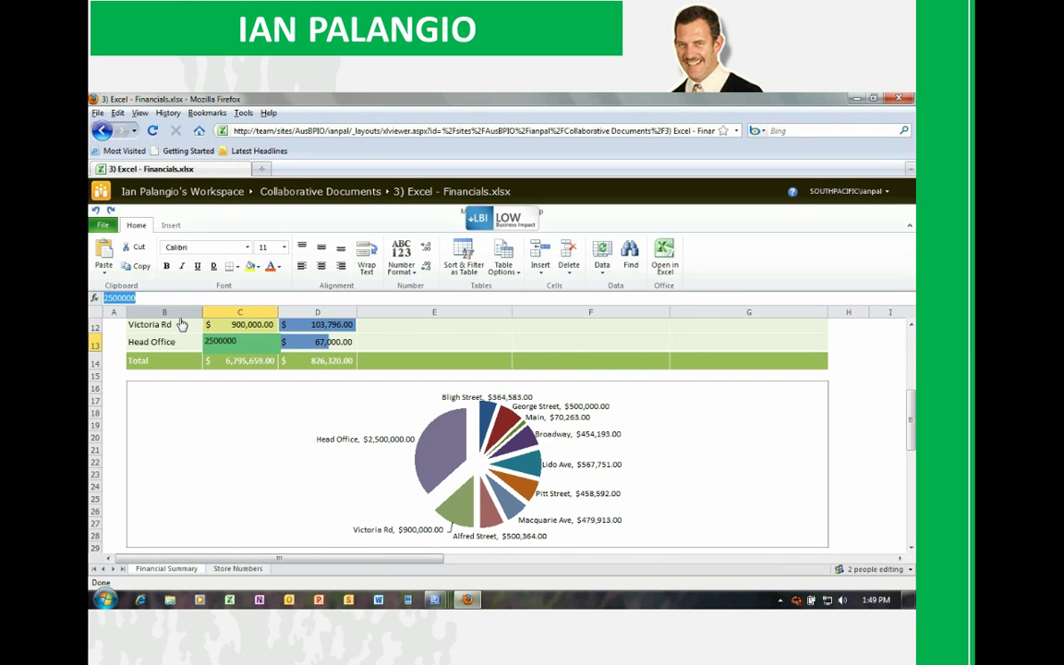
text(500000)
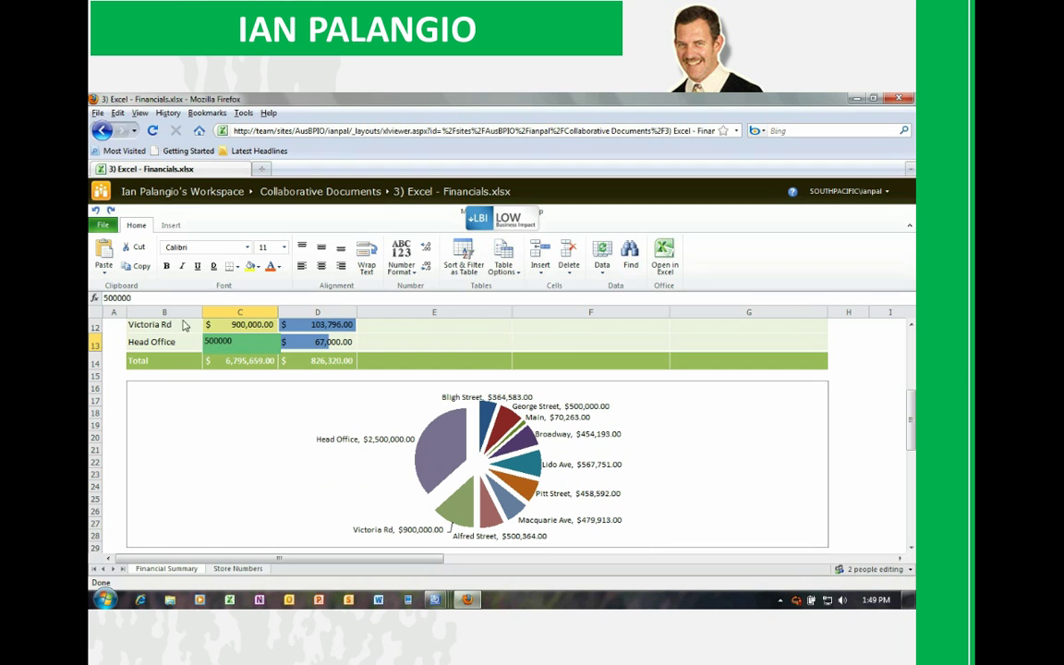
key(Tab)
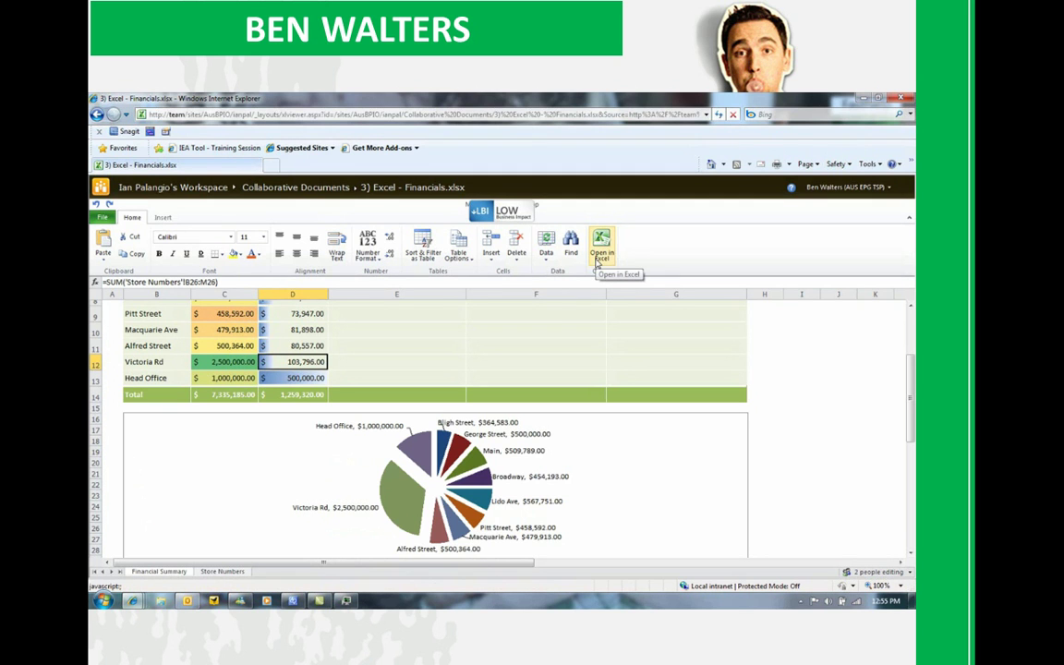
click(909, 574)
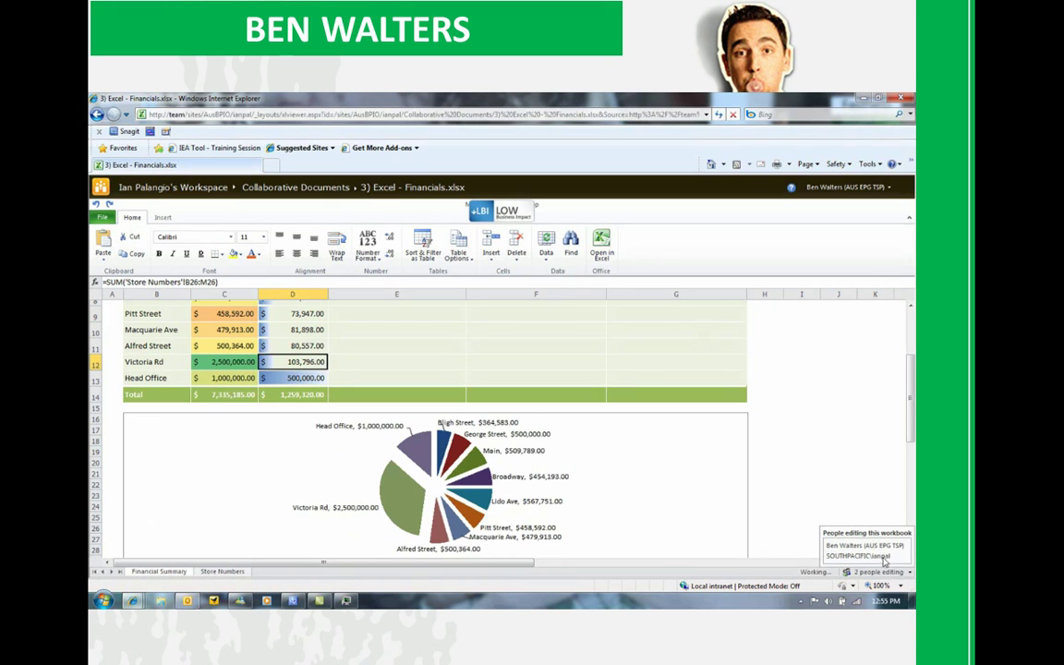
click(504, 346)
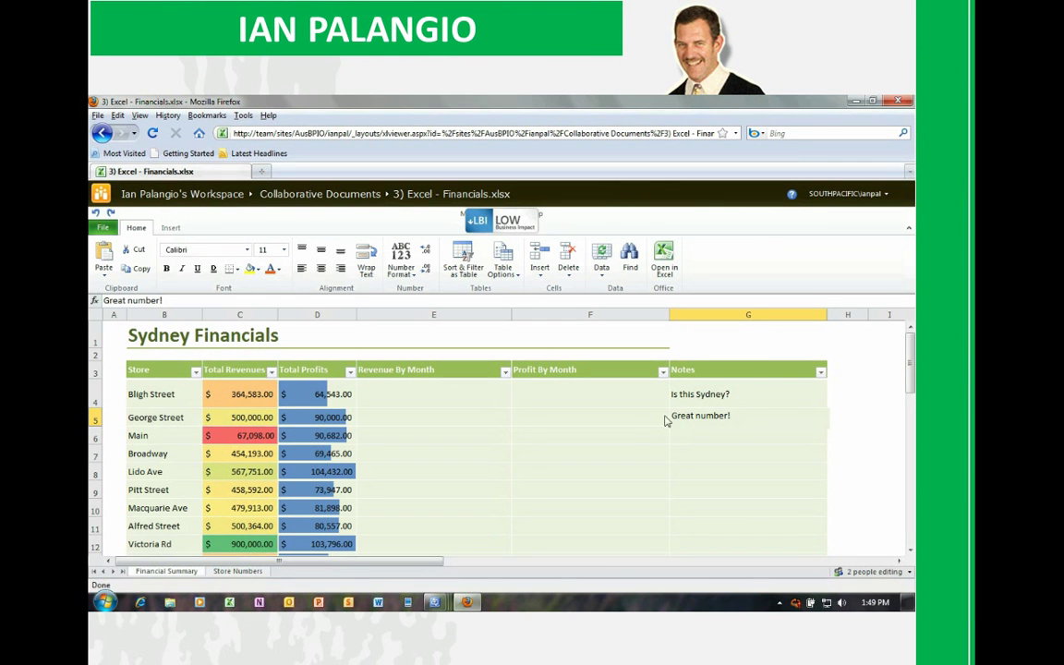
Step: Re-enter 500000 as Head Office's revenue in C13 and go to the Store Numbers sheet
scroll(819, 319, down, 1)
scroll(475, 434, down, 2)
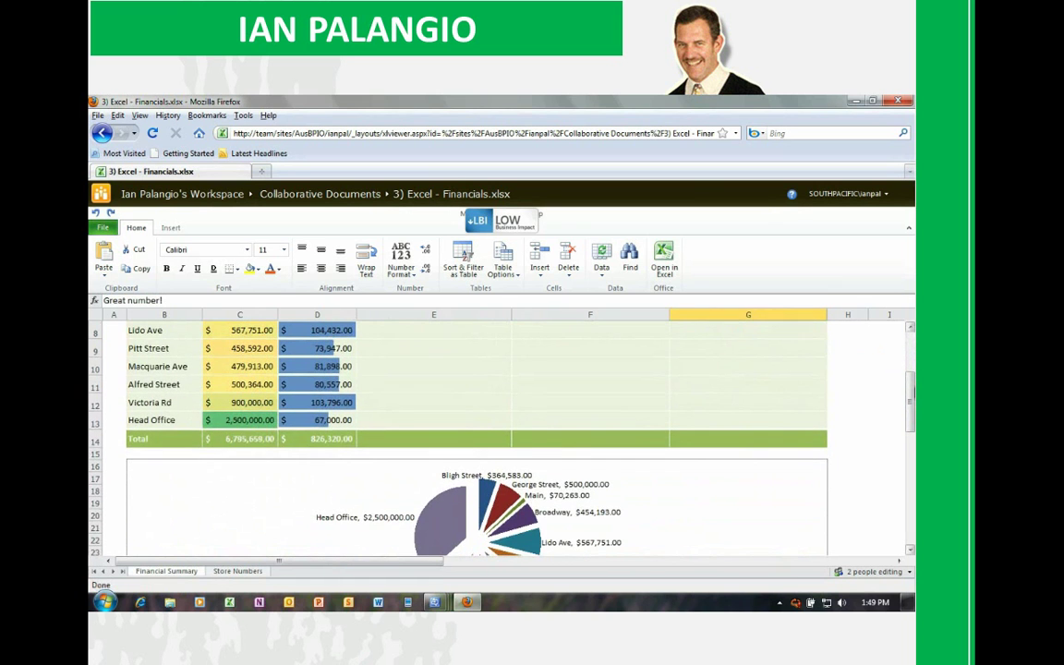
scroll(883, 409, down, 2)
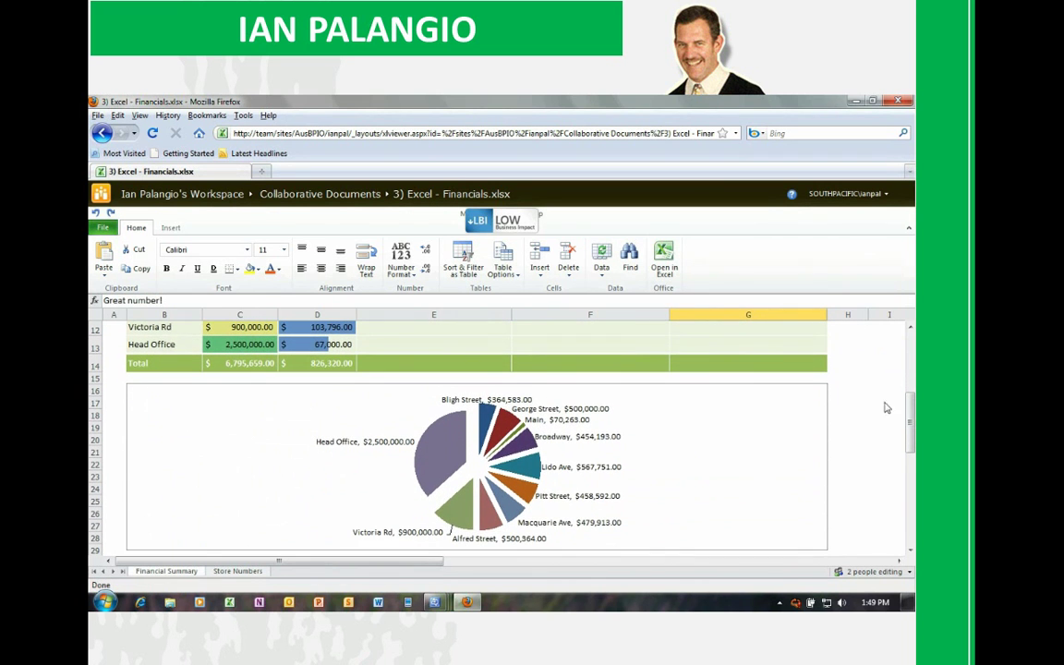
click(230, 346)
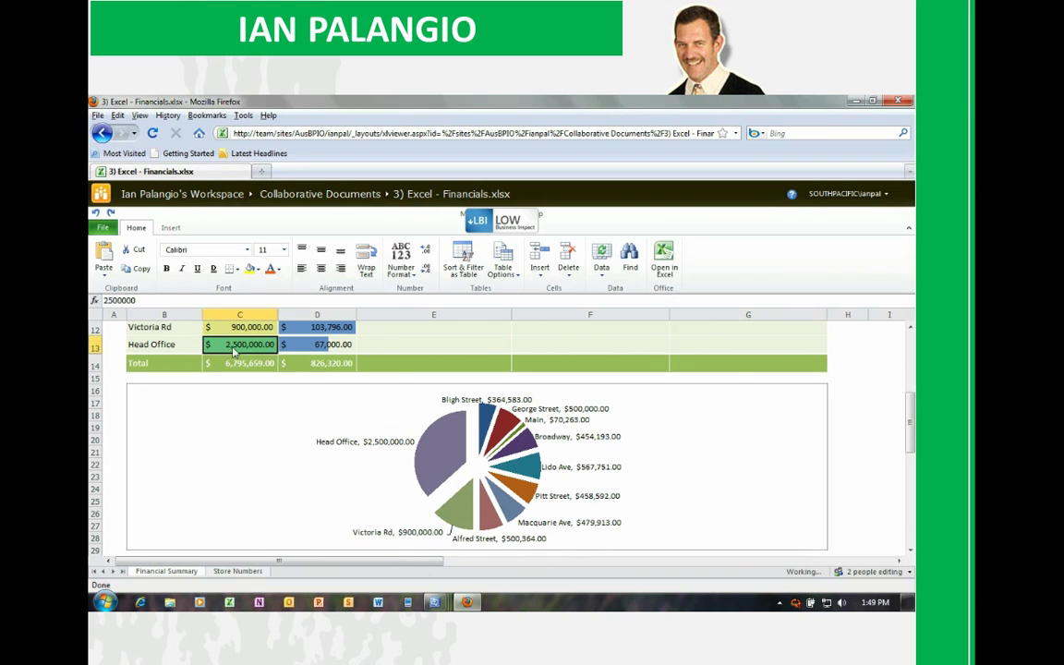
double_click(144, 300)
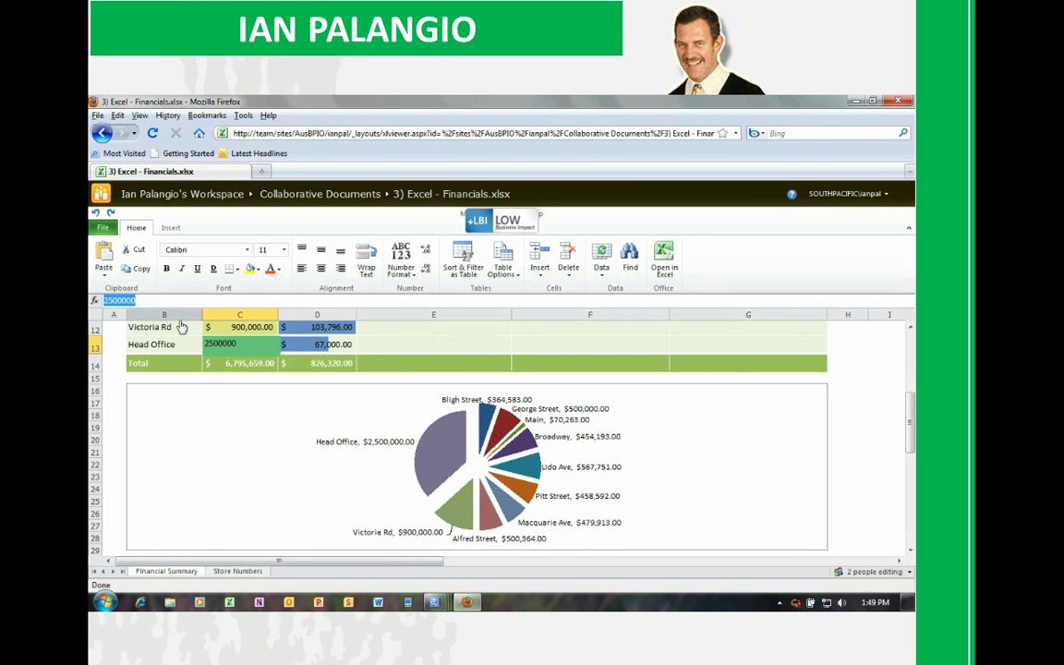
text(500000)
key(Tab)
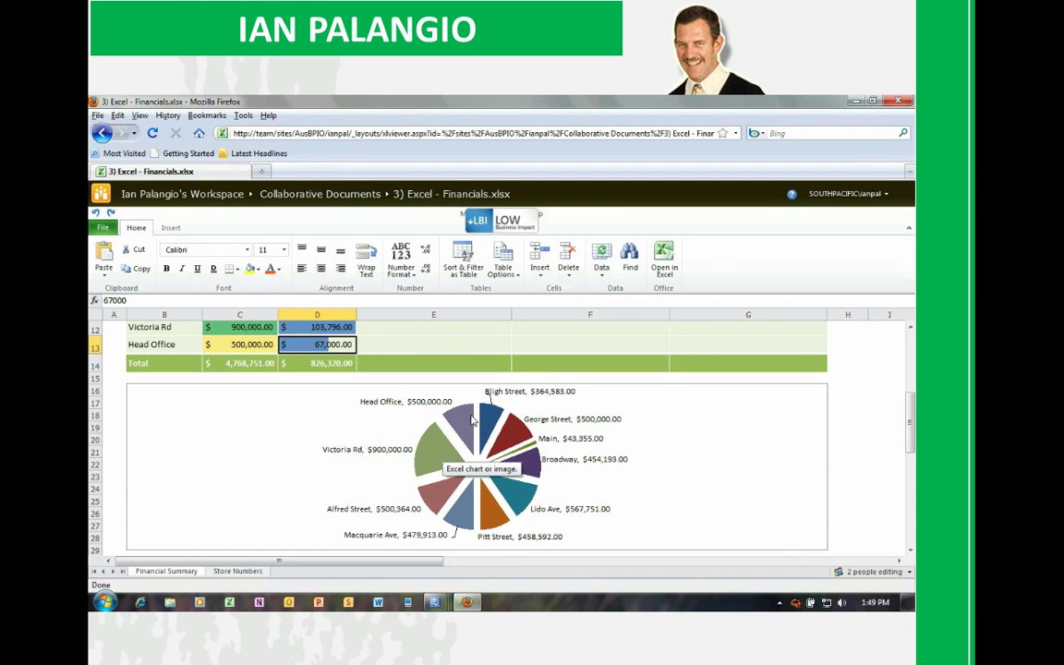
click(238, 572)
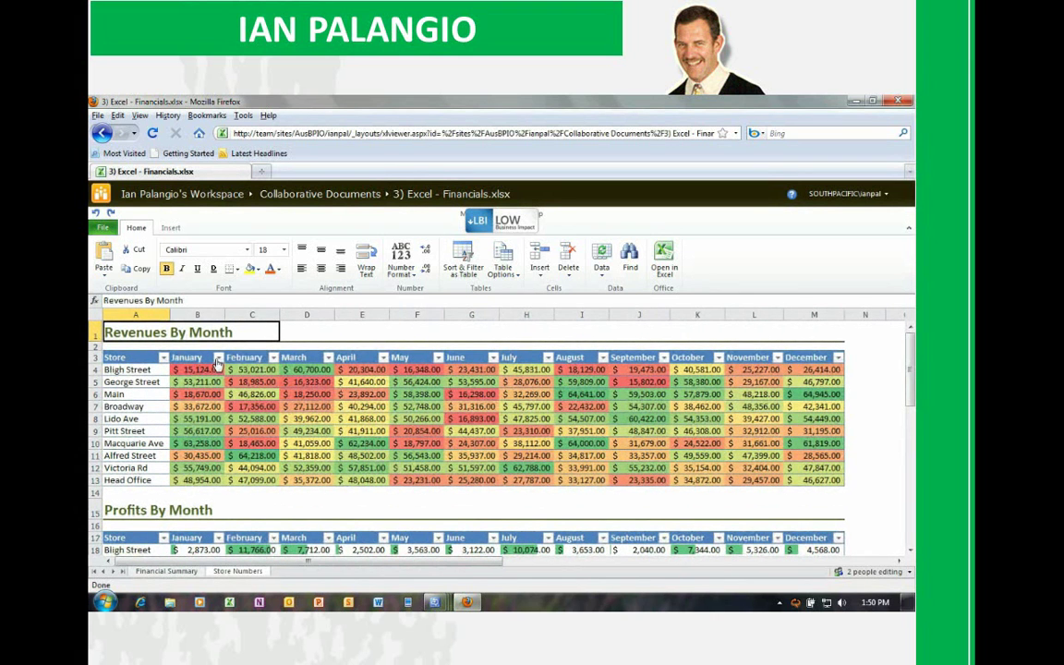
Step: Sort the Revenues By Month table ascending (A to Z) by the Store column
click(165, 360)
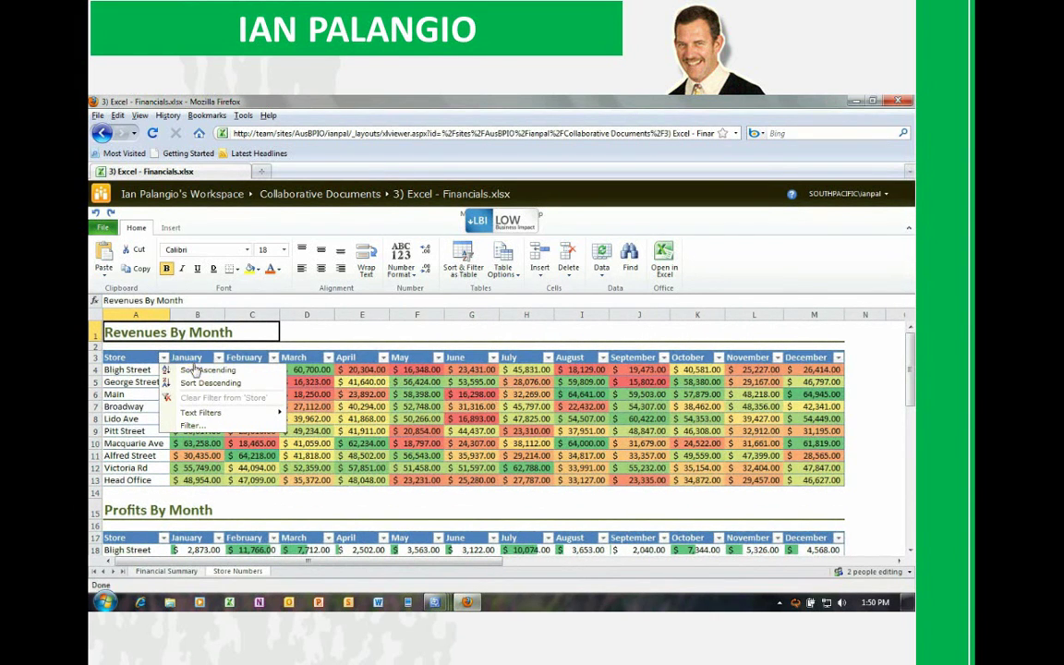
click(194, 368)
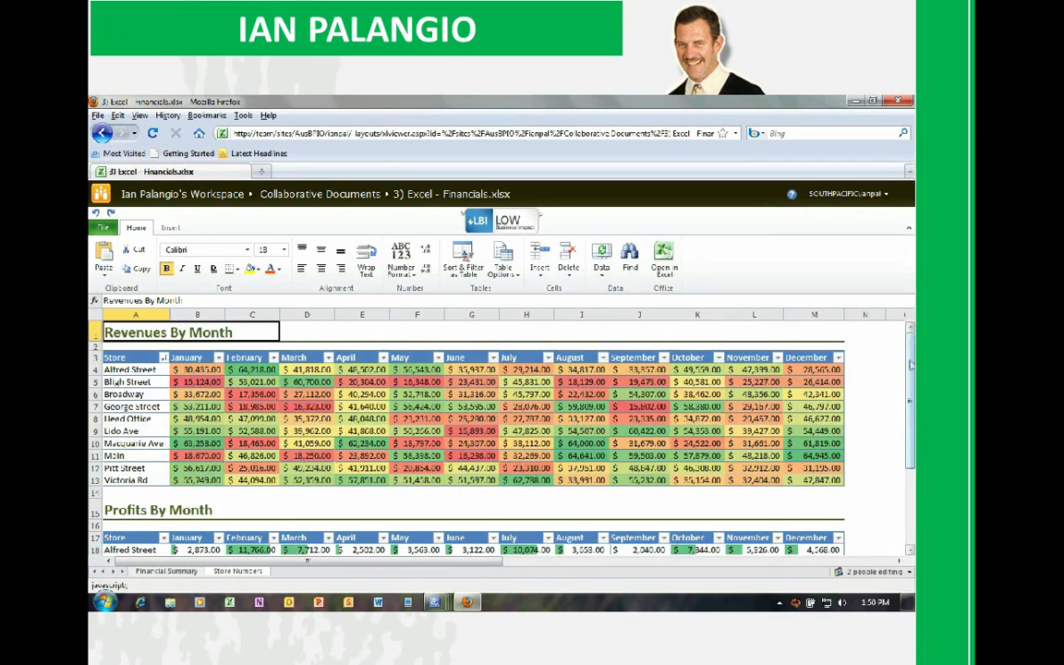
scroll(819, 328, down, 2)
scroll(819, 319, down, 4)
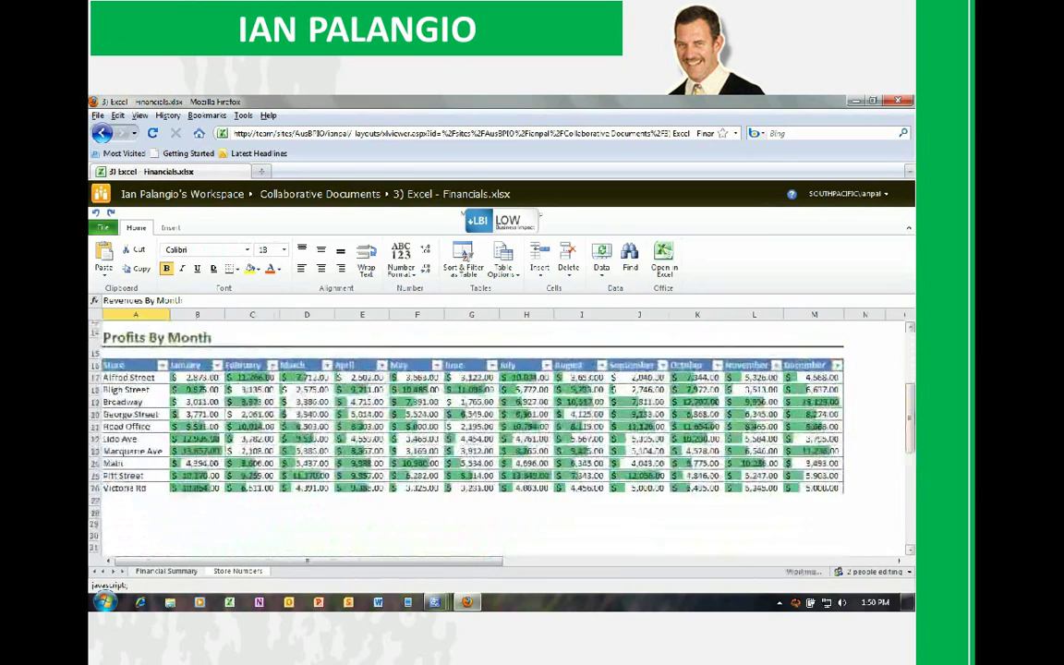
scroll(906, 459, down, 4)
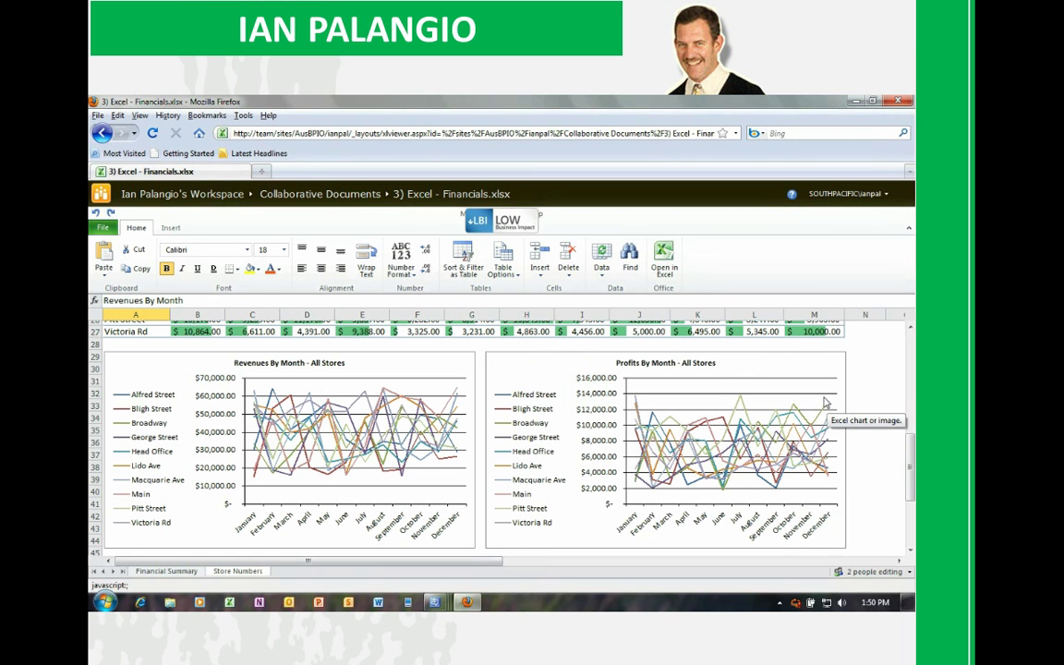
click(103, 227)
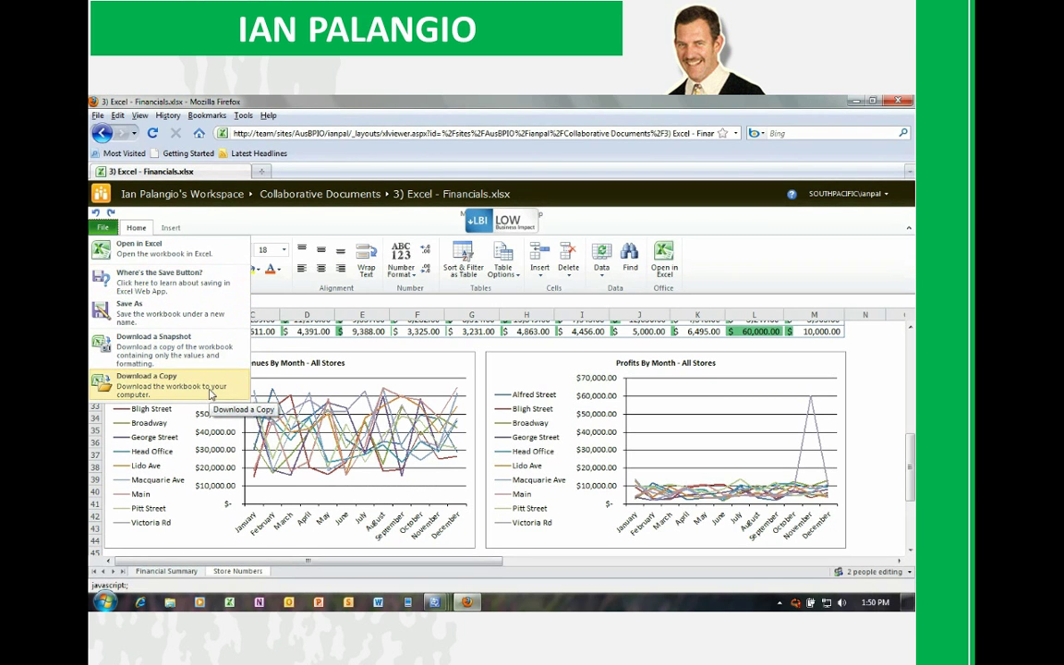
click(211, 216)
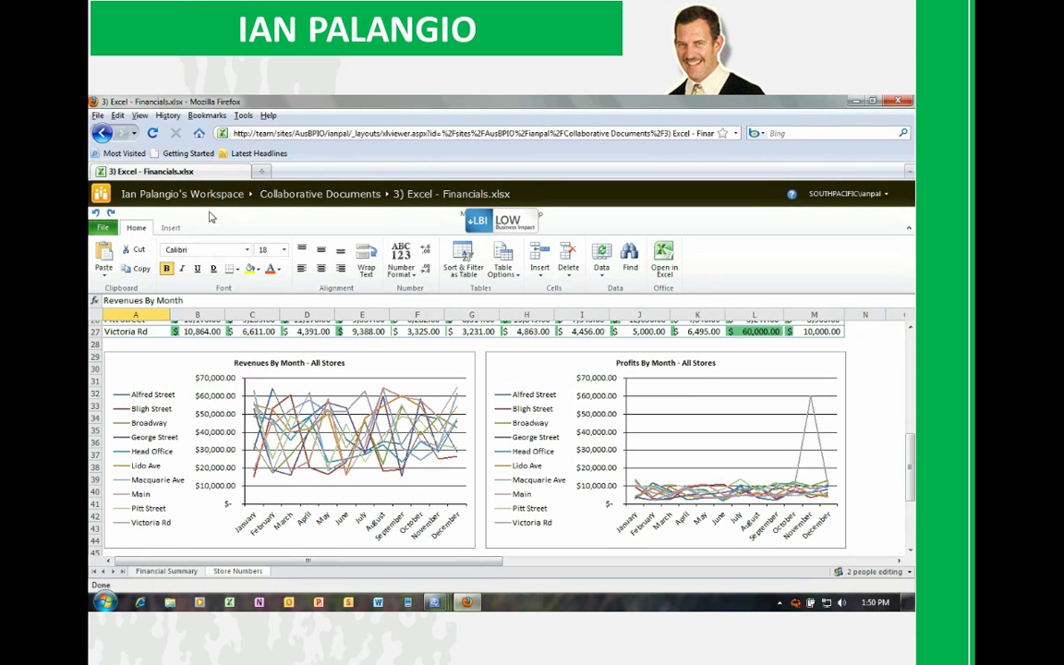